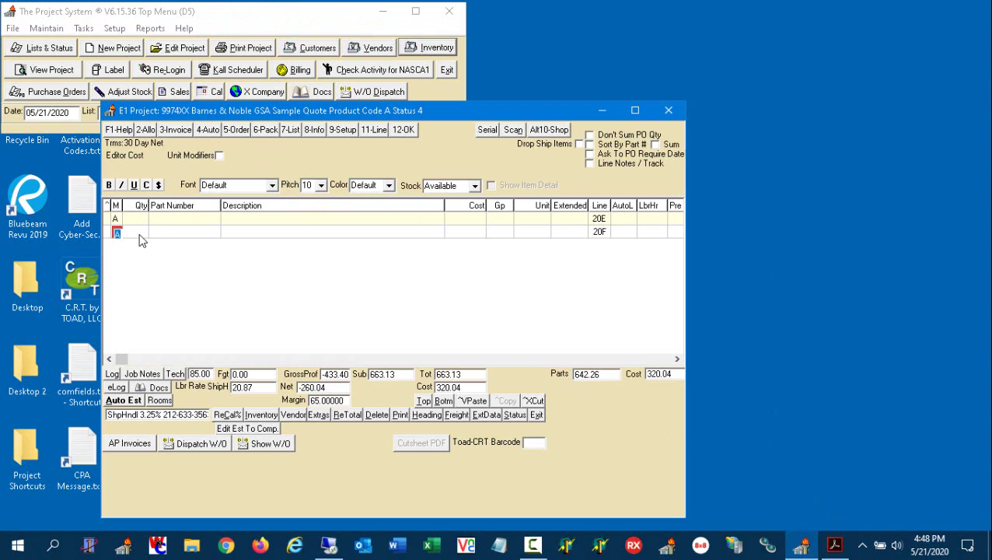
- Open the customer record from the project heading, check its GSA setting, and return to the project lines
{"action": "left_click", "coordinate": [426, 415]}
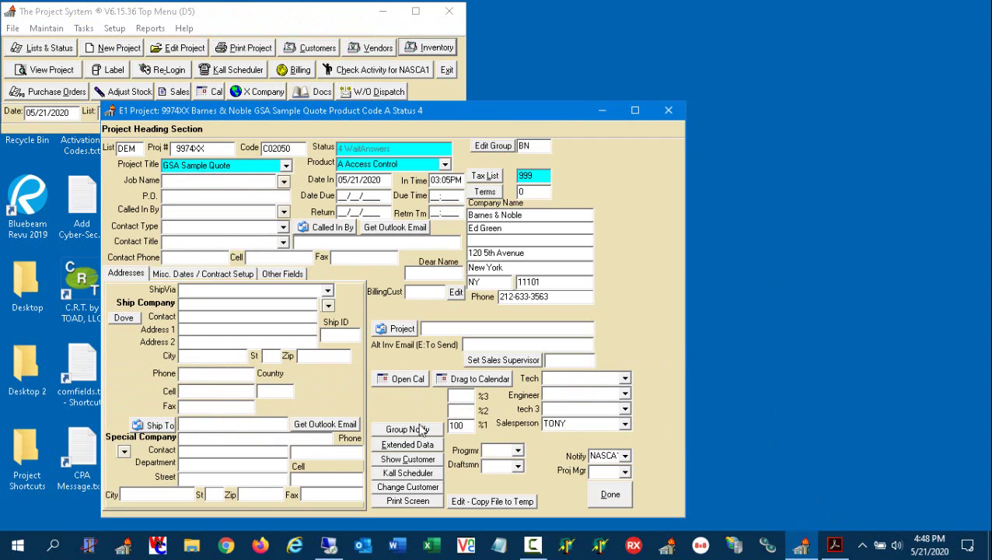
{"action": "left_click", "coordinate": [406, 460]}
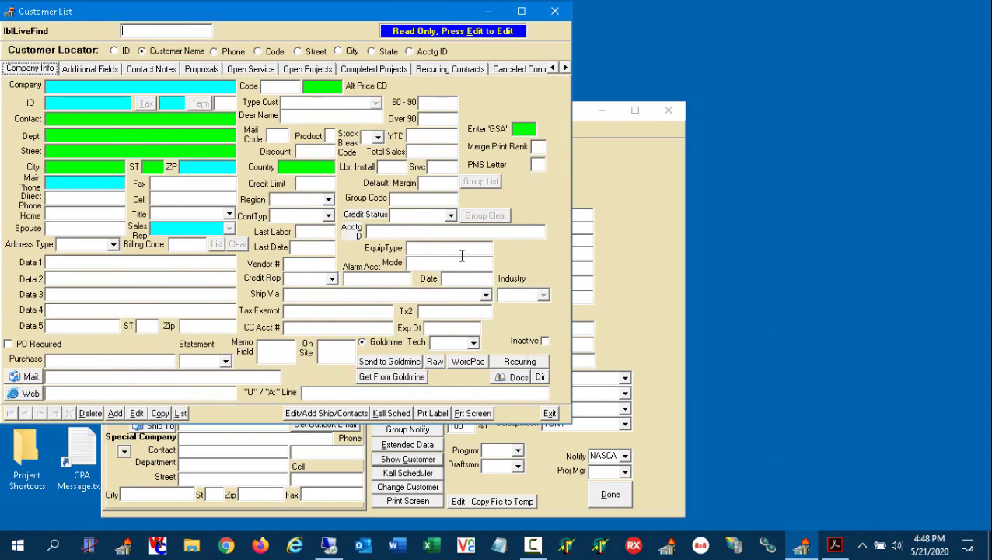
{"action": "left_click", "coordinate": [522, 128]}
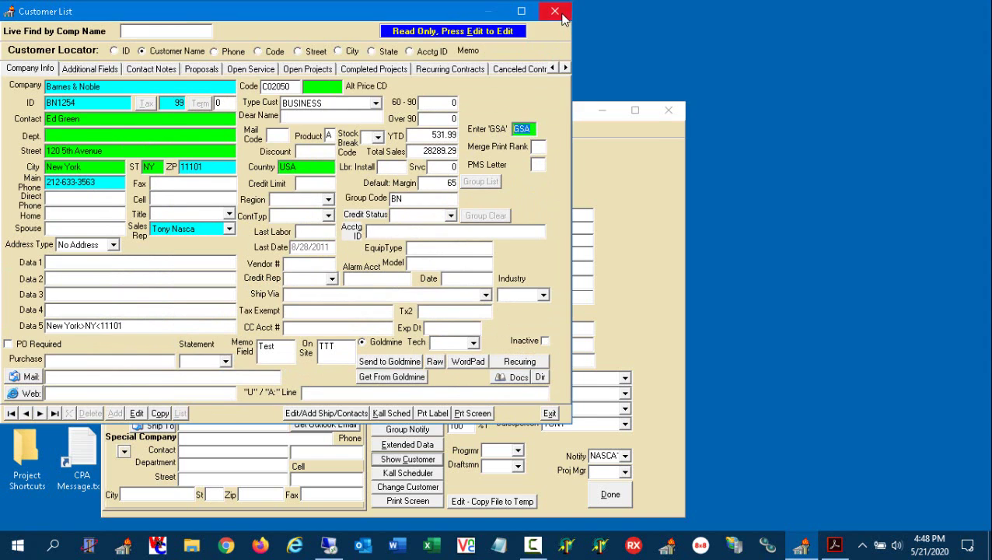
{"action": "key", "text": "Escape"}
{"action": "left_click", "coordinate": [620, 501]}
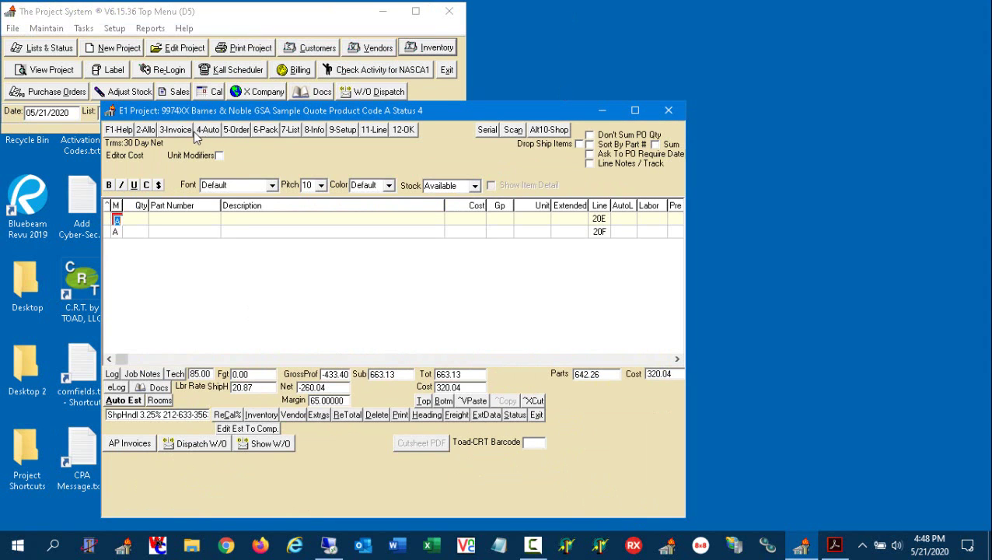
- Look up part 3M-3M in the inventory, check its GSA price and GSA code, and close the record
{"action": "left_click", "coordinate": [438, 47]}
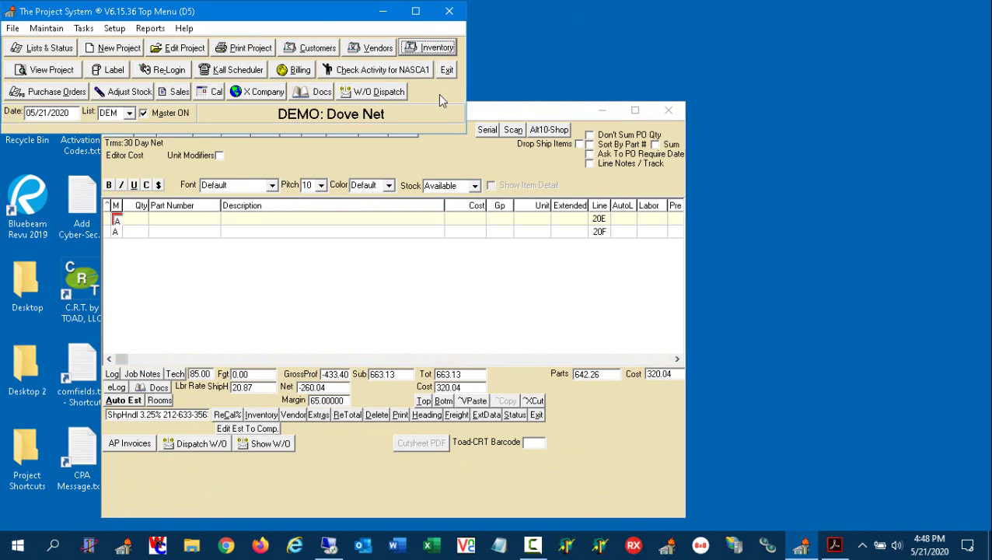
{"action": "left_click_drag", "start_coordinate": [730, 148], "coordinate": [452, 75]}
{"action": "left_click_drag", "start_coordinate": [605, 91], "coordinate": [521, 101]}
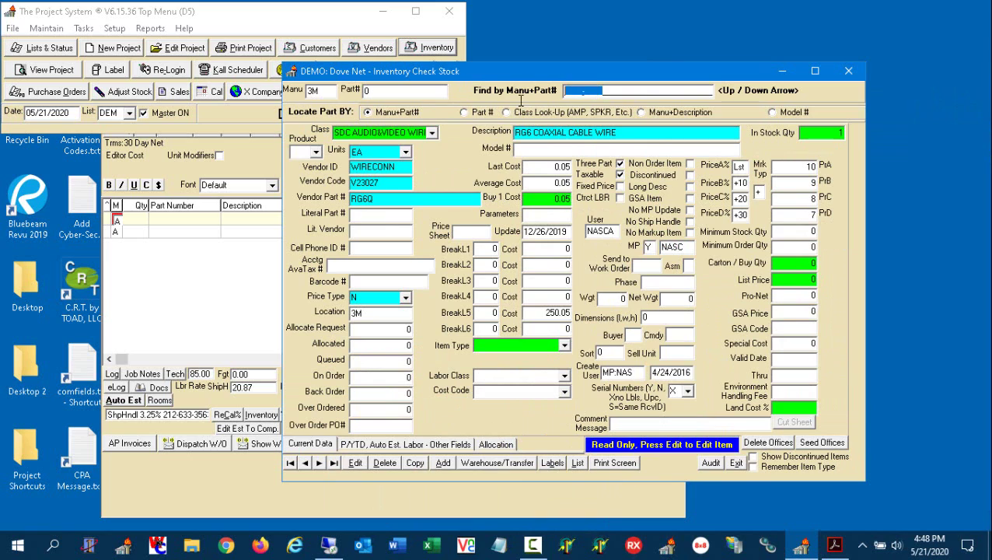
{"action": "type", "text": "3M-3M"}
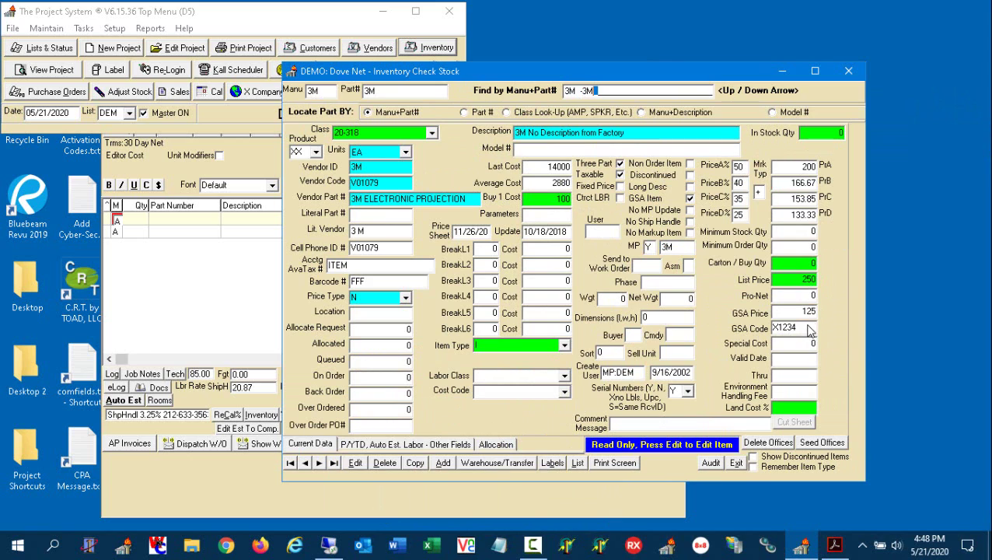
{"action": "left_click", "coordinate": [848, 71]}
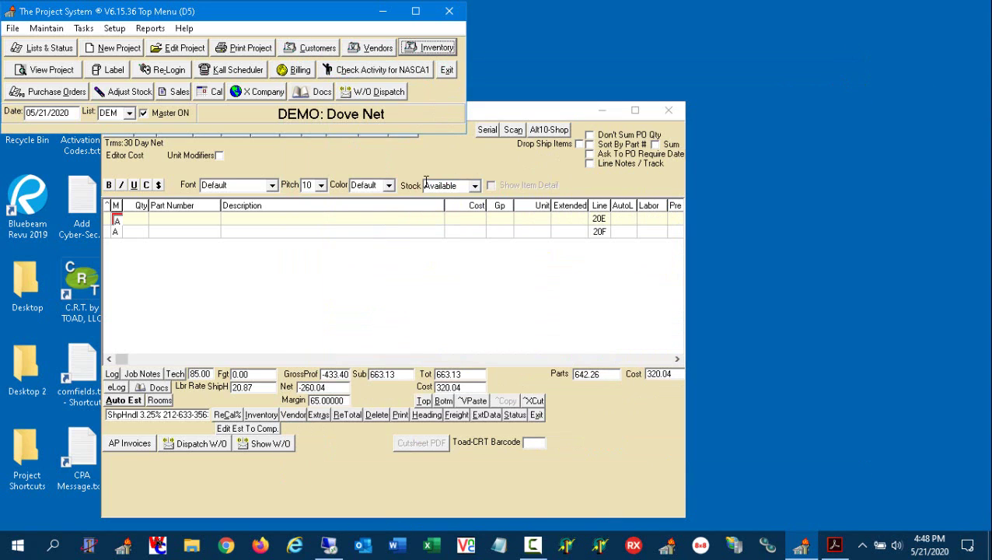
- Maximize the project window and add one 3M-3M part on line 20F, accepting the offered cost and GSA unit price
{"action": "left_click", "coordinate": [117, 233]}
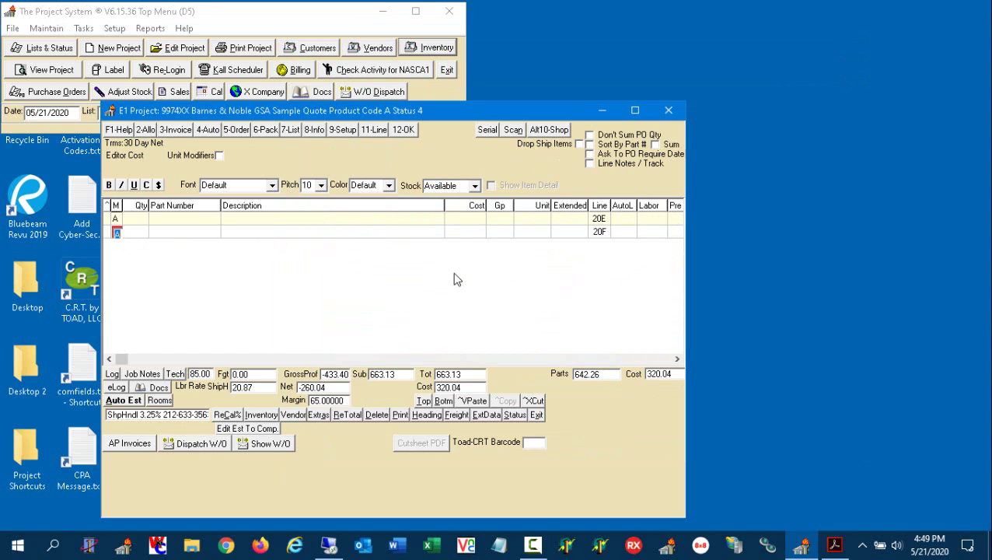
{"action": "left_click", "coordinate": [636, 111]}
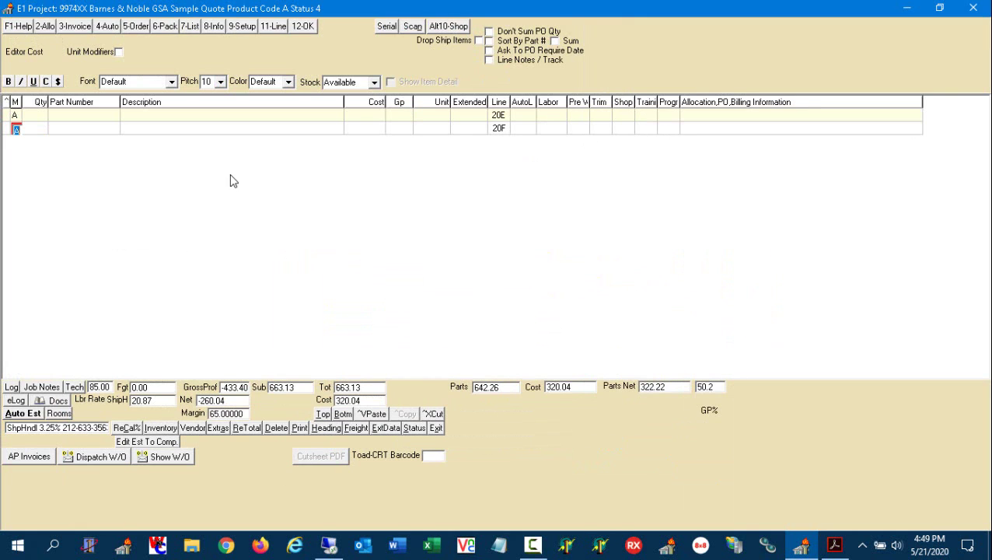
{"action": "type", "text": "P"}
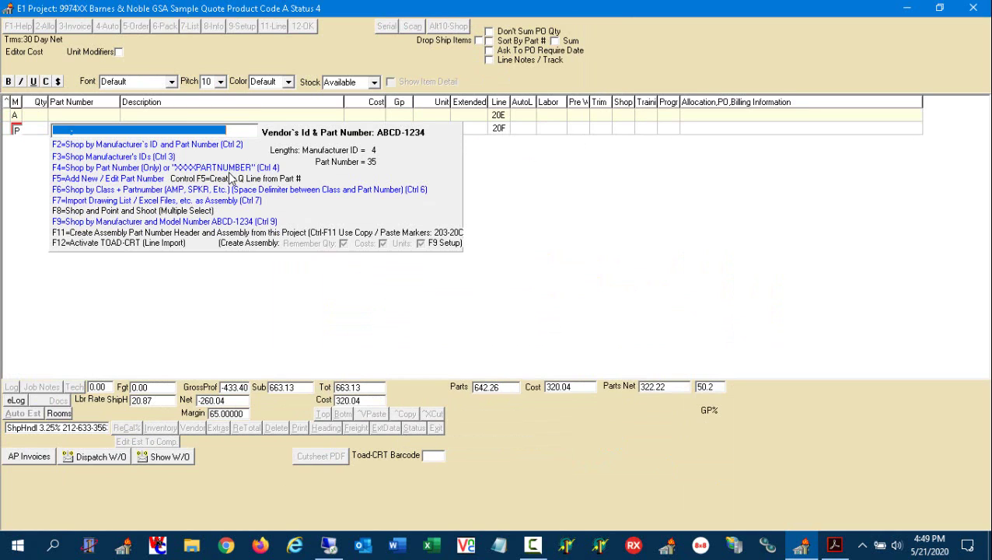
{"action": "type", "text": "3M -3"}
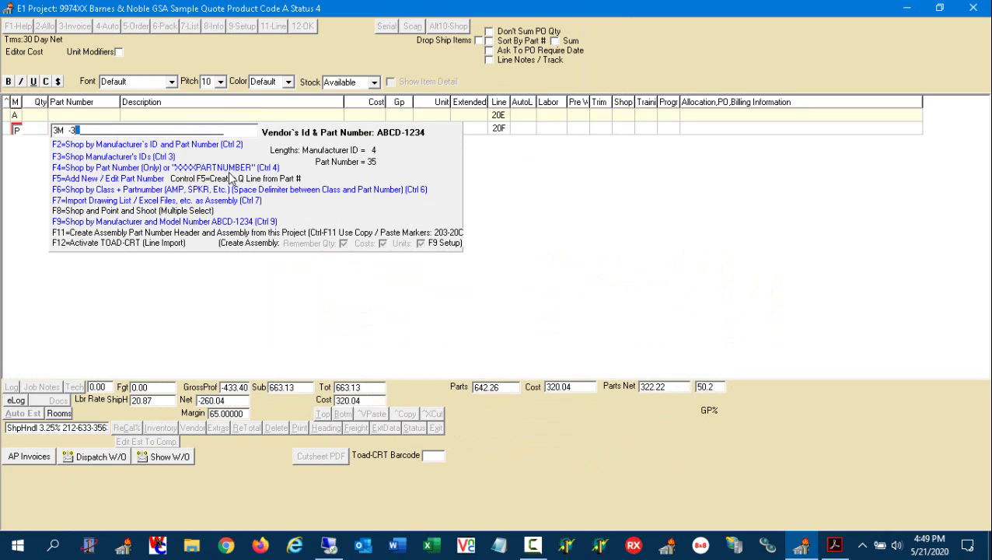
{"action": "type", "text": "M"}
{"action": "key", "text": "Return"}
{"action": "key", "text": "Return"}
{"action": "key", "text": "Return"}
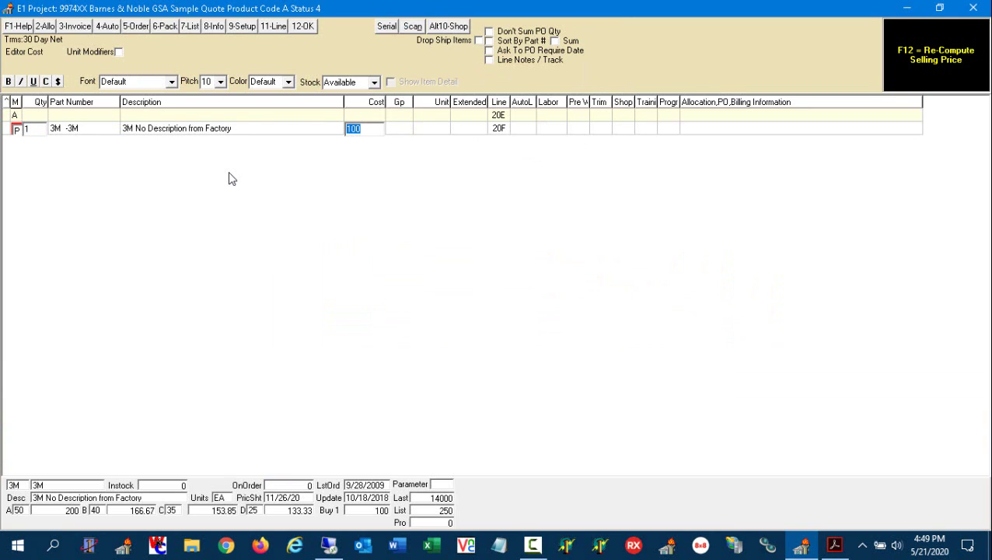
{"action": "key", "text": "Return"}
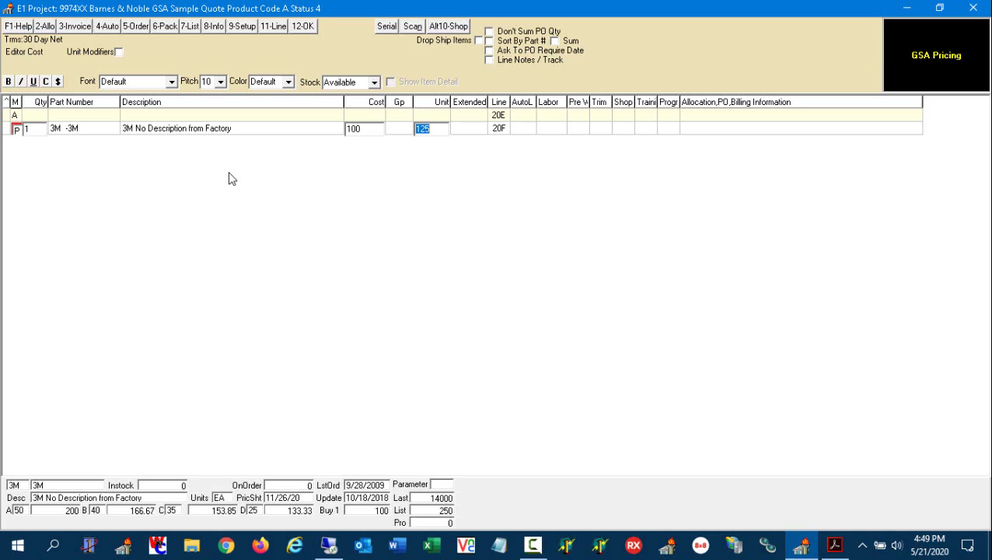
{"action": "key", "text": "Return"}
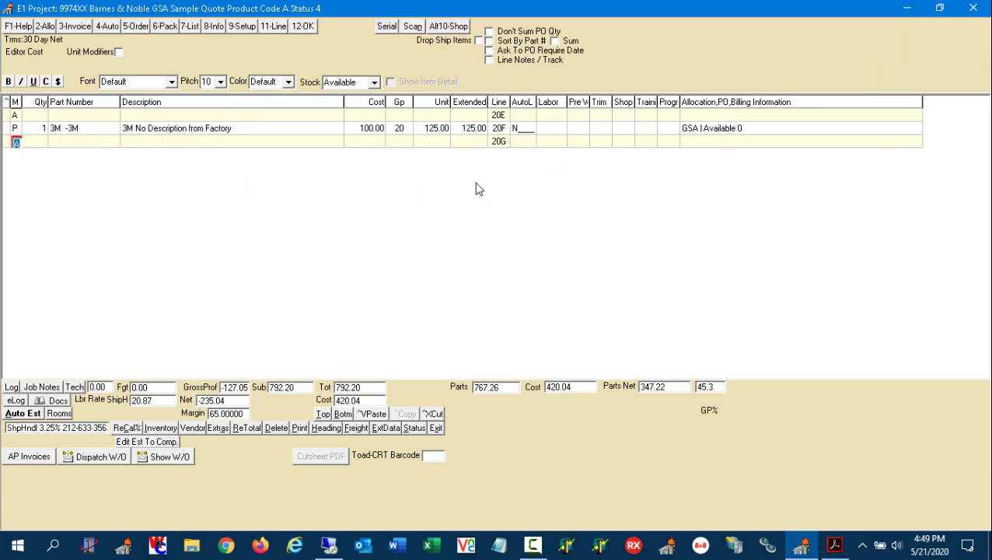
{"action": "left_click", "coordinate": [436, 129]}
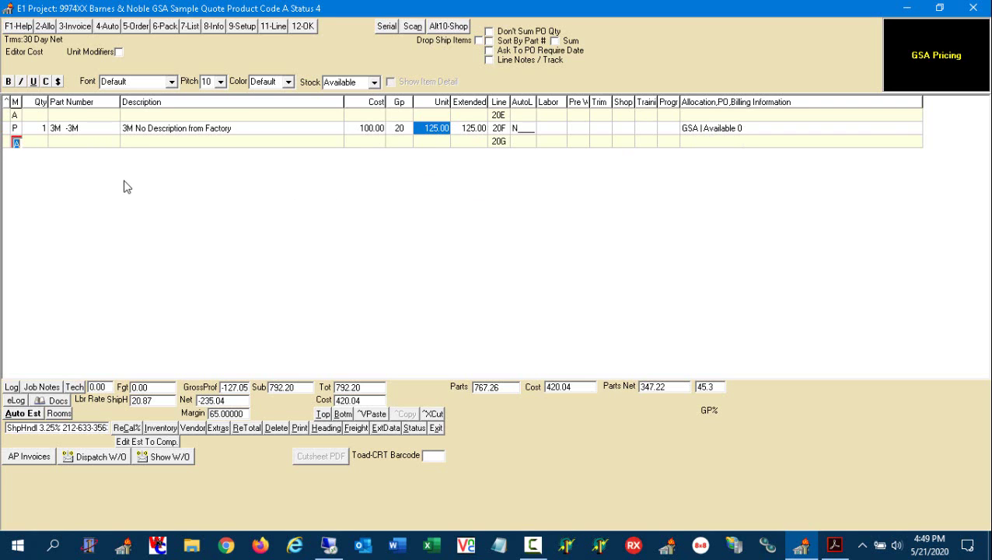
- Add one 3M-1700 Black Electrical Tape from the 3M inventory listing on line 20G, accepting the offered cost and unit price
{"action": "type", "text": "P"}
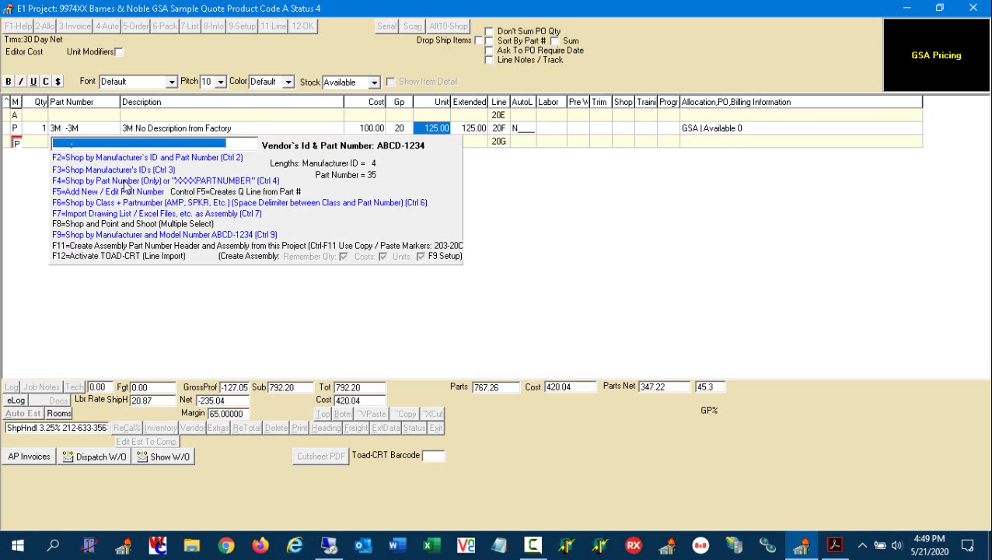
{"action": "type", "text": "3M "}
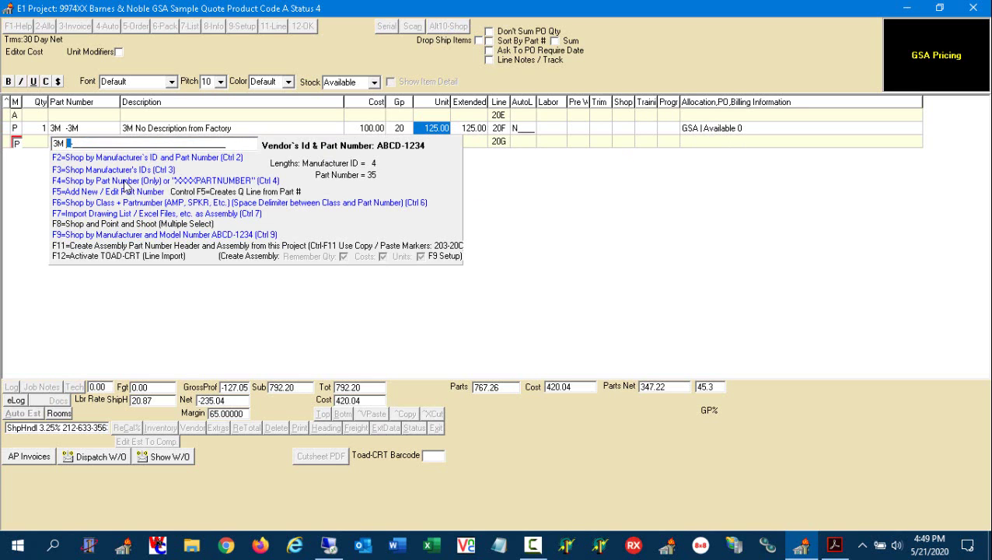
{"action": "type", "text": "-"}
{"action": "type", "text": "1030-132-N"}
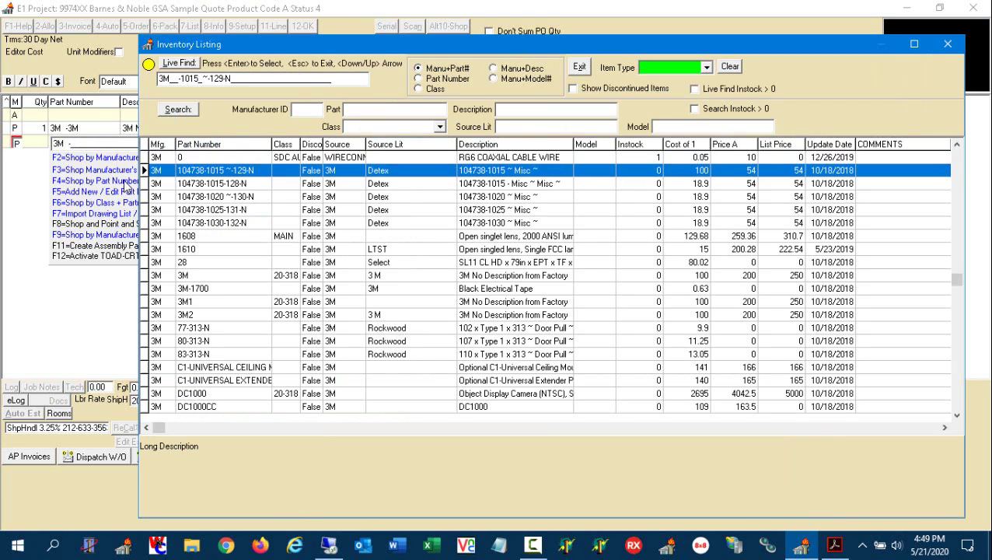
{"action": "key", "text": "Down"}
{"action": "key", "text": "Down"}
{"action": "key", "text": "Down"}
{"action": "key", "text": "Down"}
{"action": "key", "text": "Down"}
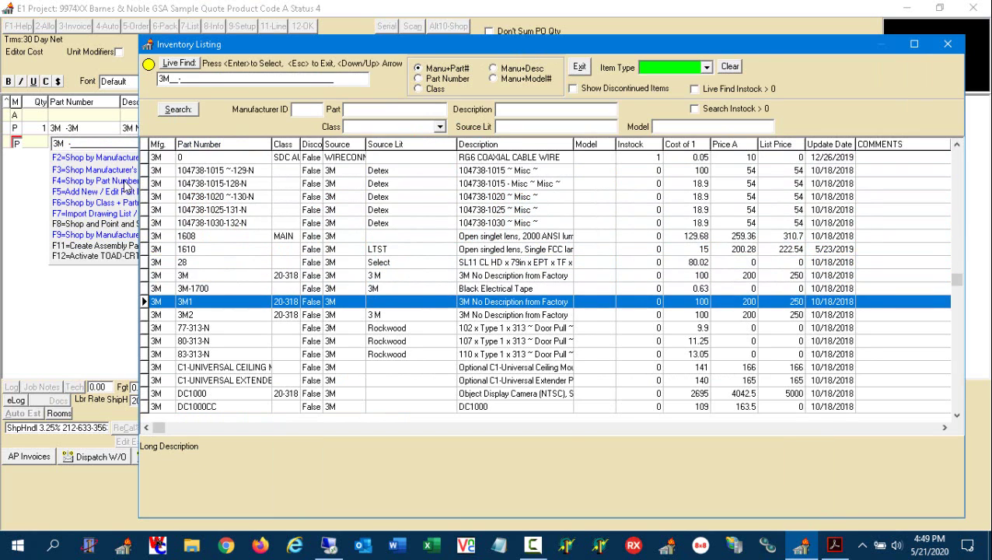
{"action": "key", "text": "Return"}
{"action": "key", "text": "Return"}
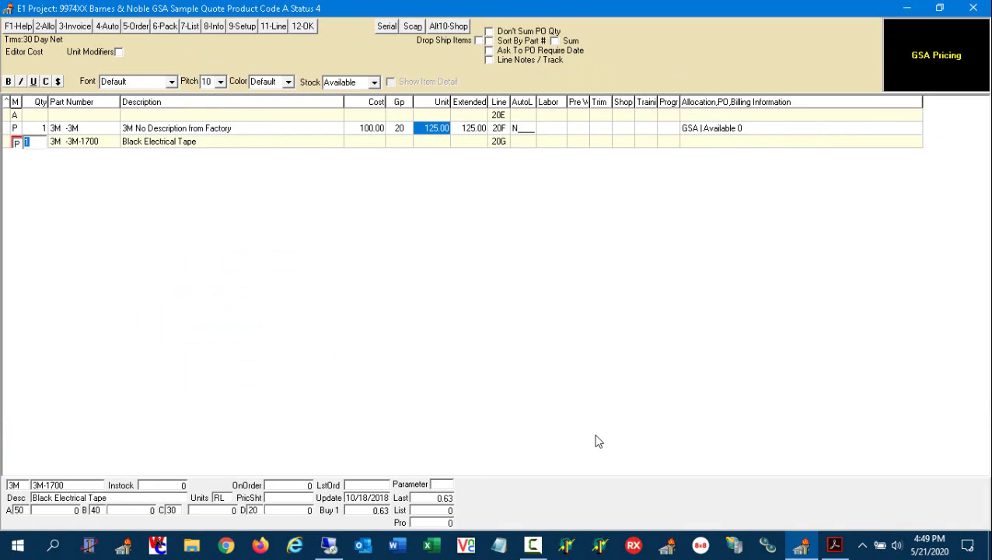
{"action": "key", "text": "Return"}
{"action": "key", "text": "Return"}
{"action": "key", "text": "Return"}
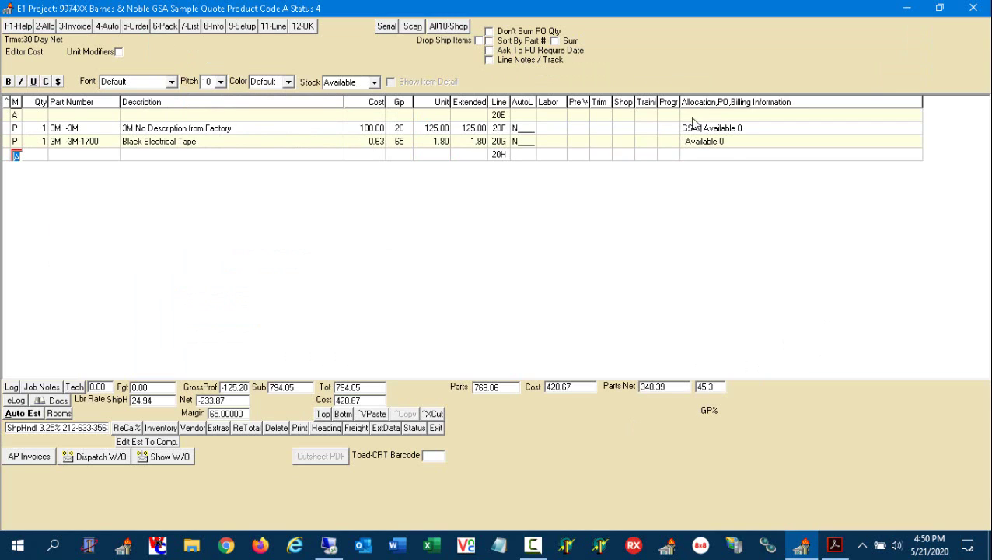
{"action": "left_click", "coordinate": [447, 146]}
{"action": "key", "text": "Return"}
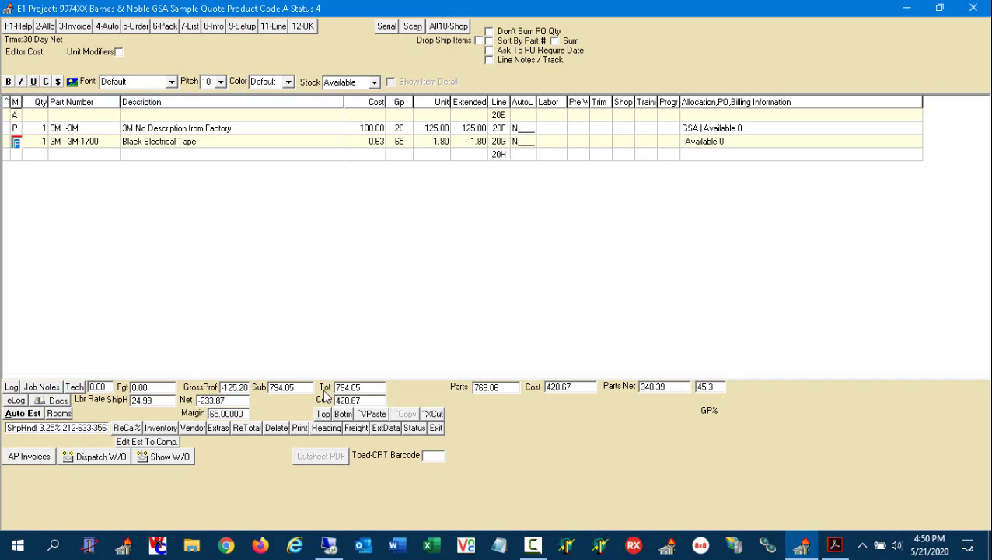
- Preview the project's proposal with the alternate Crystal report Proposal-GSA and view it at 100% zoom
{"action": "left_click", "coordinate": [301, 428]}
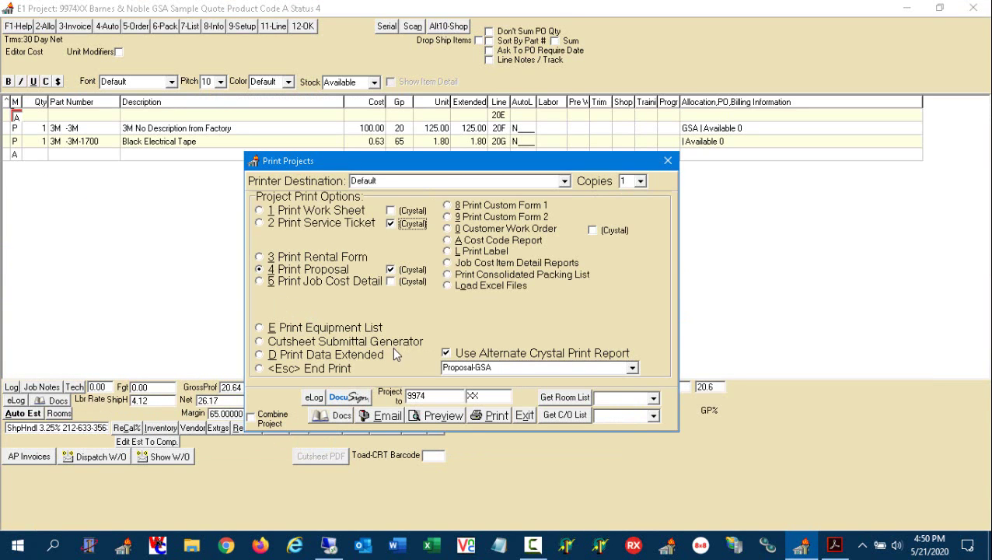
{"action": "left_click", "coordinate": [507, 367]}
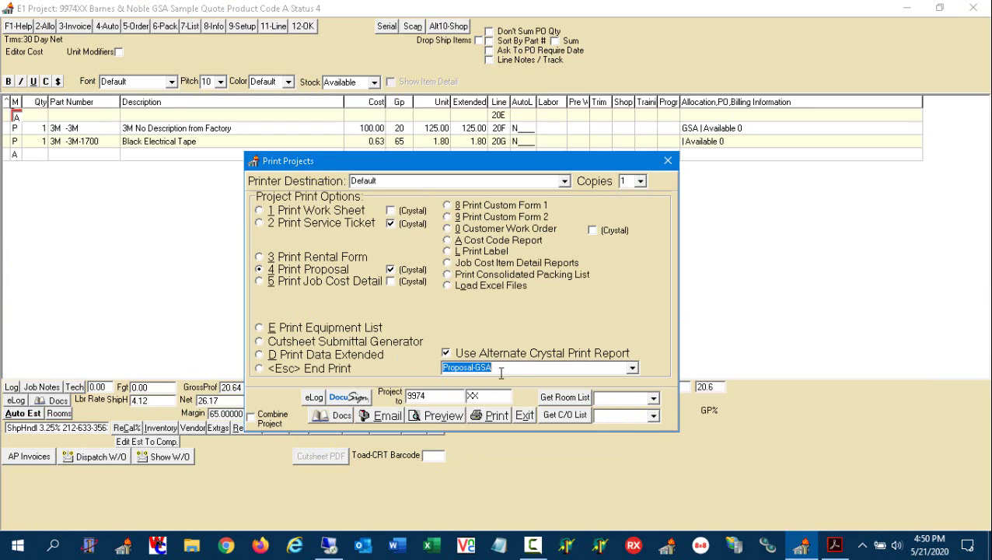
{"action": "left_click", "coordinate": [436, 419]}
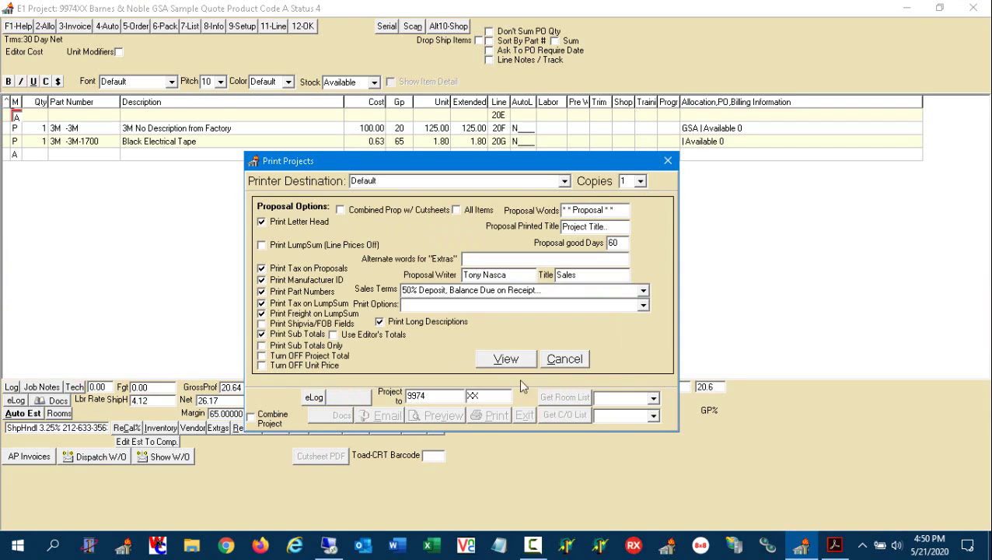
{"action": "left_click", "coordinate": [519, 364]}
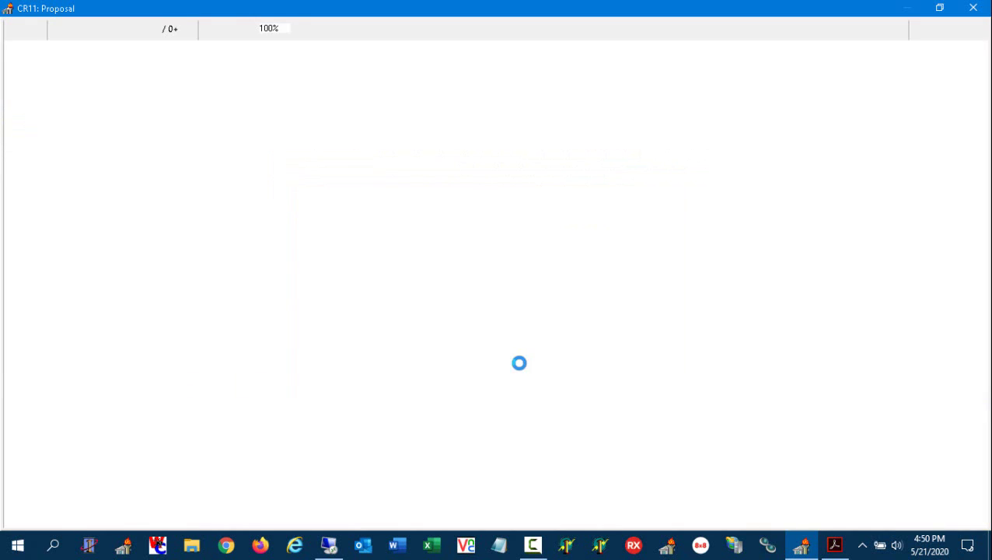
{"action": "left_click", "coordinate": [297, 28]}
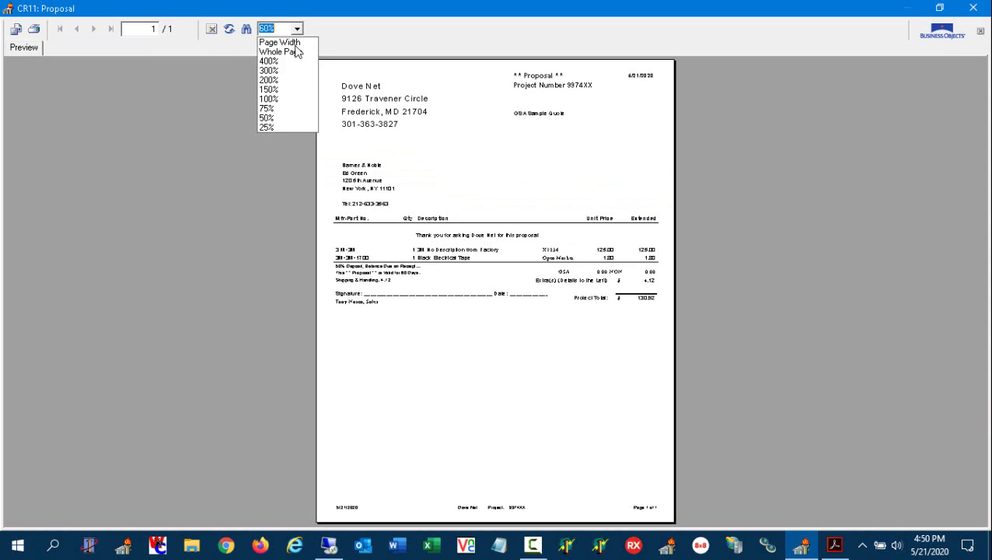
{"action": "left_click", "coordinate": [290, 100]}
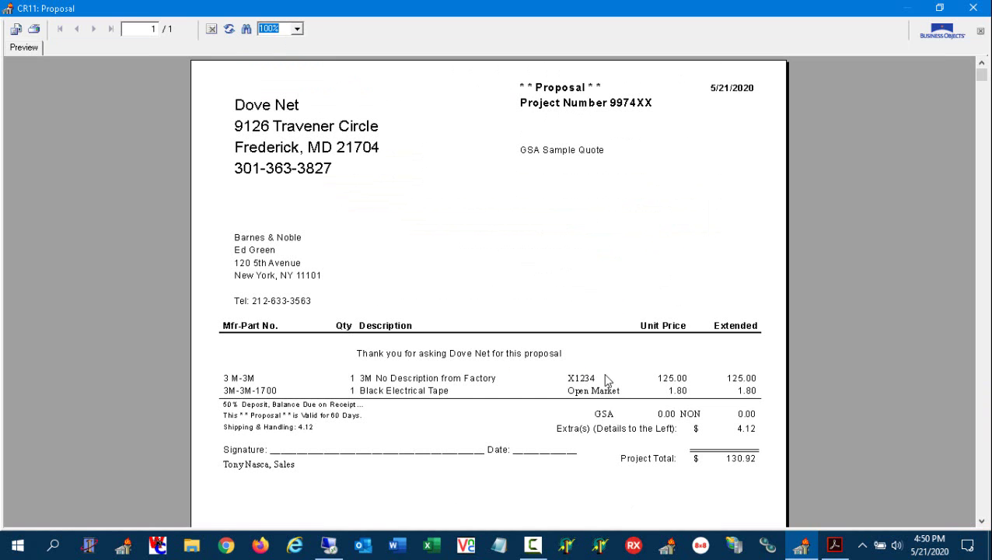
- Compare the GSA code, unit price and Open Market label of the two proposal items, and close the preview
{"action": "left_click", "coordinate": [584, 382]}
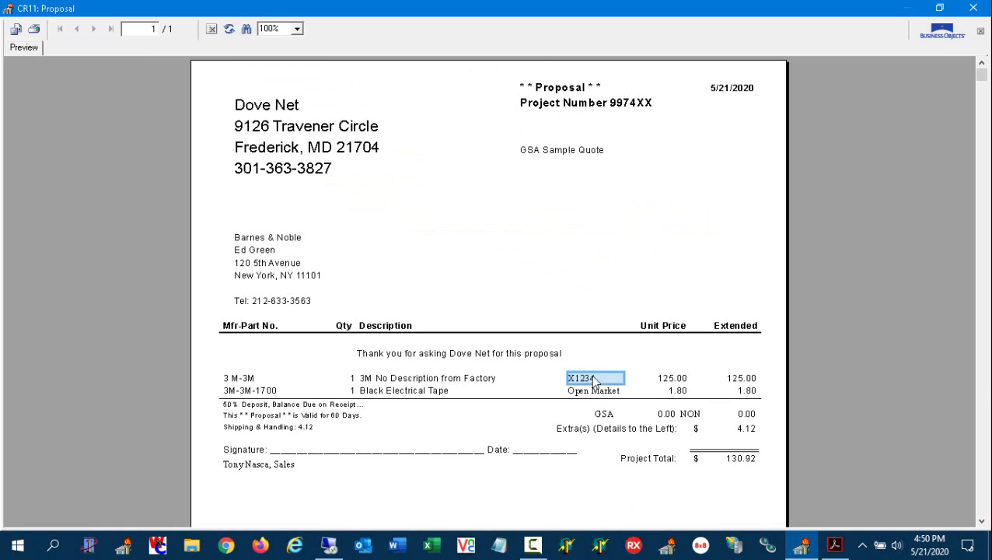
{"action": "left_click", "coordinate": [681, 381]}
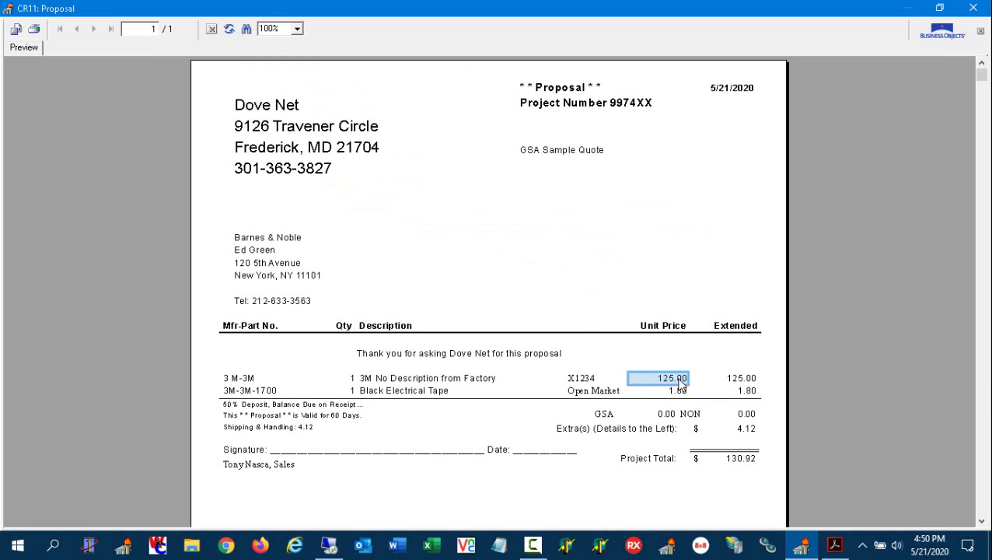
{"action": "left_click", "coordinate": [588, 393]}
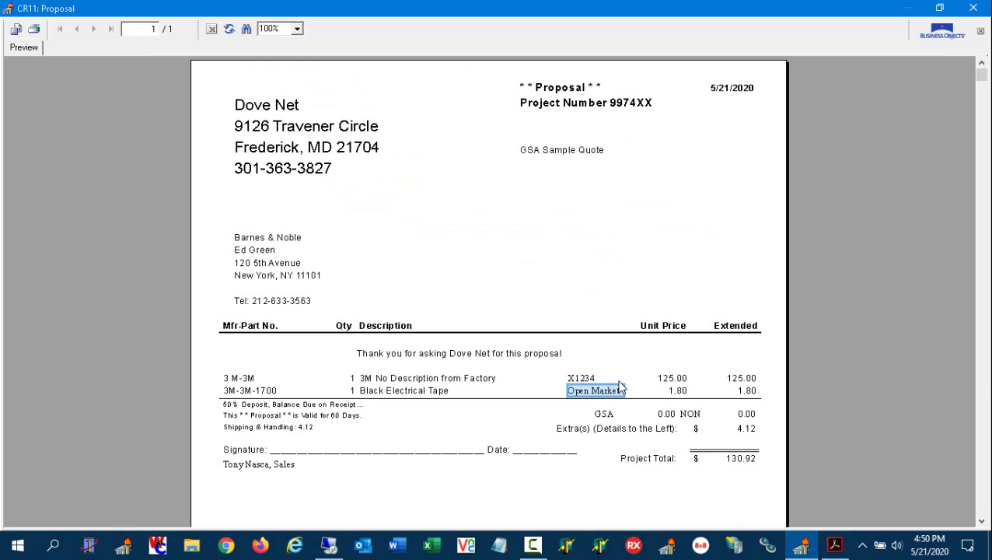
{"action": "left_click", "coordinate": [611, 381]}
{"action": "left_click", "coordinate": [612, 391]}
{"action": "left_click", "coordinate": [611, 381]}
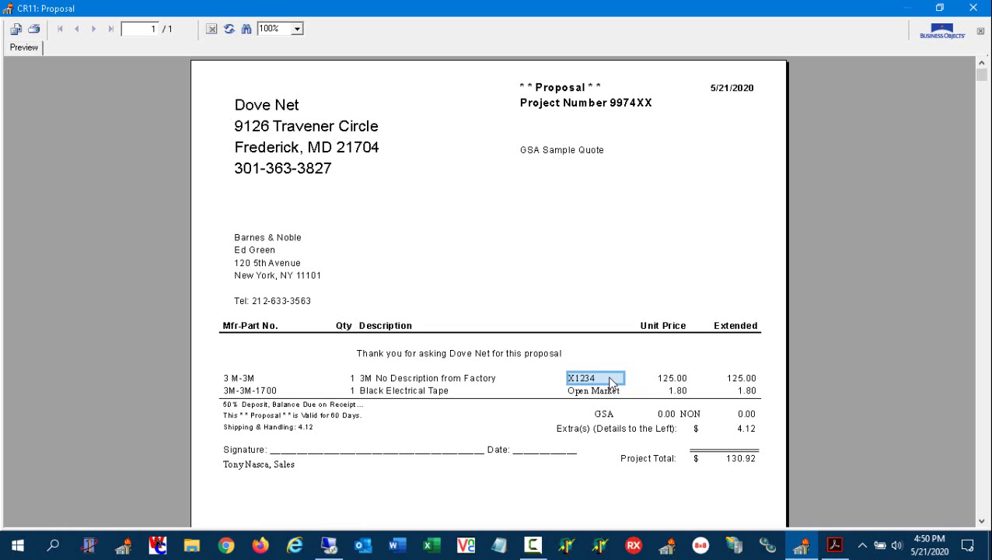
{"action": "left_click", "coordinate": [612, 392]}
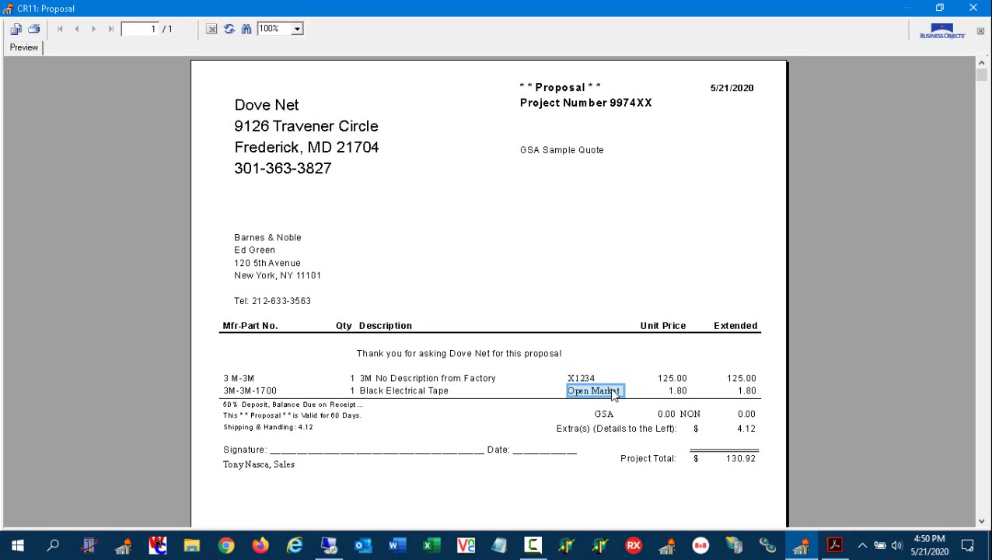
{"action": "left_click", "coordinate": [974, 9]}
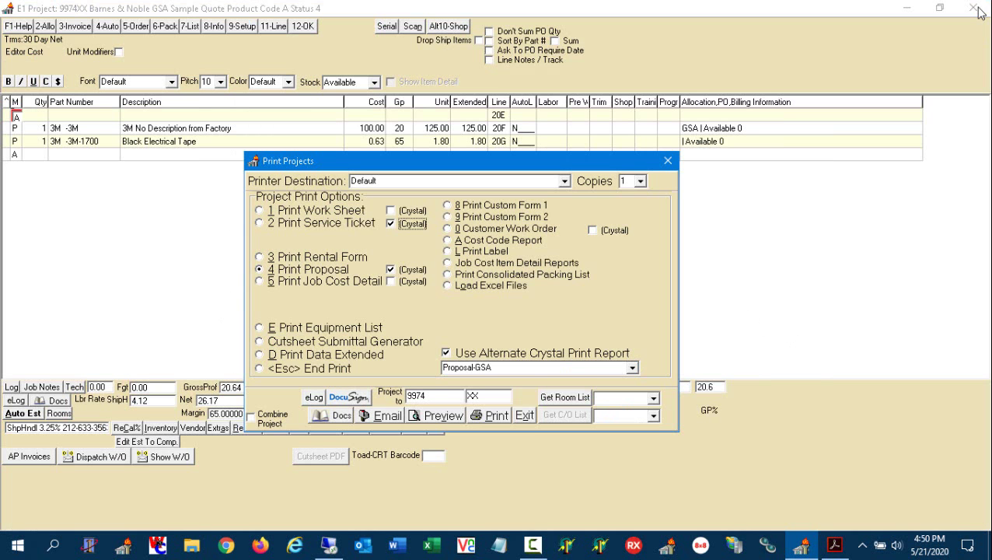
- Close the print options and exit the GSA sample quote project
{"action": "left_click", "coordinate": [522, 415]}
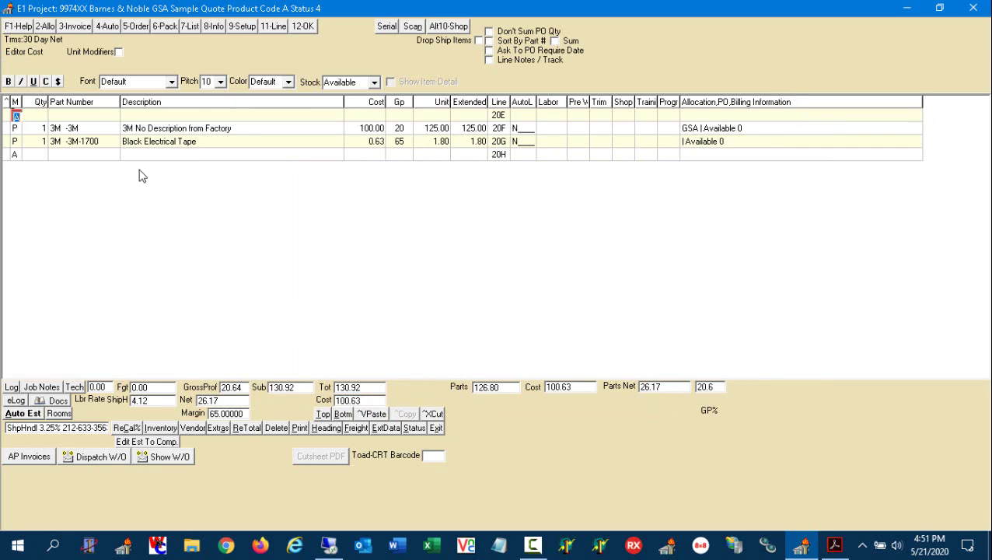
{"action": "left_click", "coordinate": [15, 129]}
{"action": "left_click", "coordinate": [440, 429]}
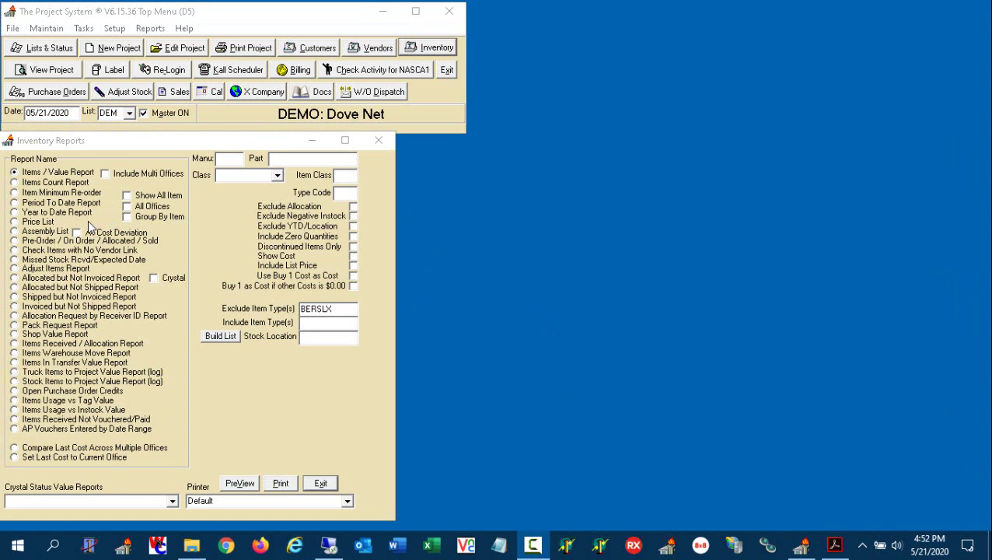
- Set up the Price List inventory report with list price included, using the Crystal report Price List GSA Report.rpt
{"action": "left_click", "coordinate": [48, 223]}
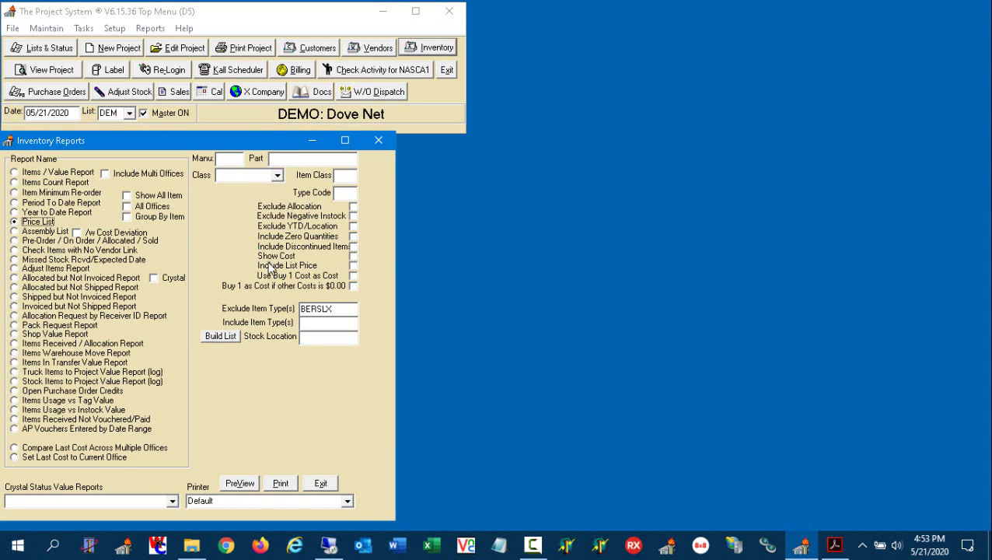
{"action": "left_click", "coordinate": [354, 266]}
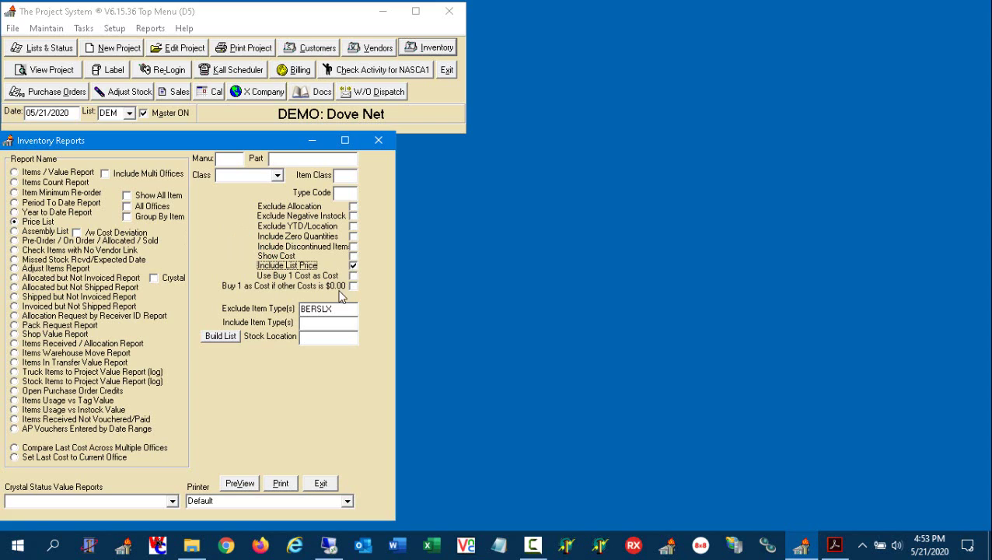
{"action": "left_click", "coordinate": [172, 502]}
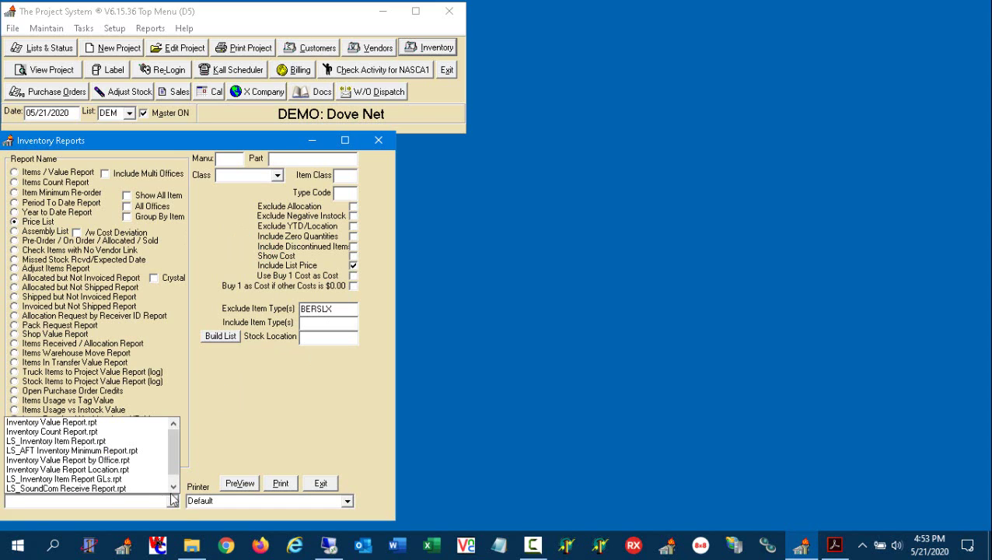
{"action": "left_click", "coordinate": [174, 487]}
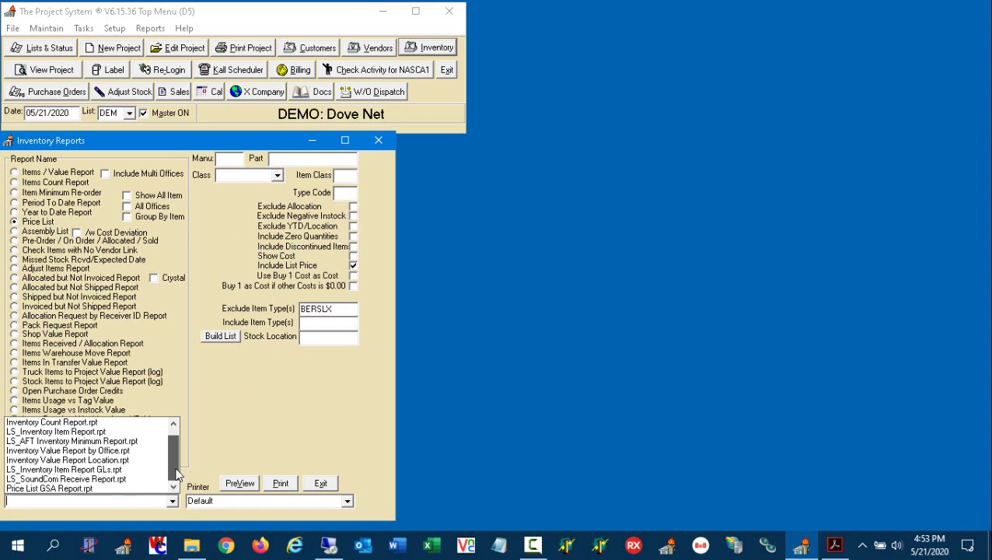
{"action": "left_click", "coordinate": [140, 488]}
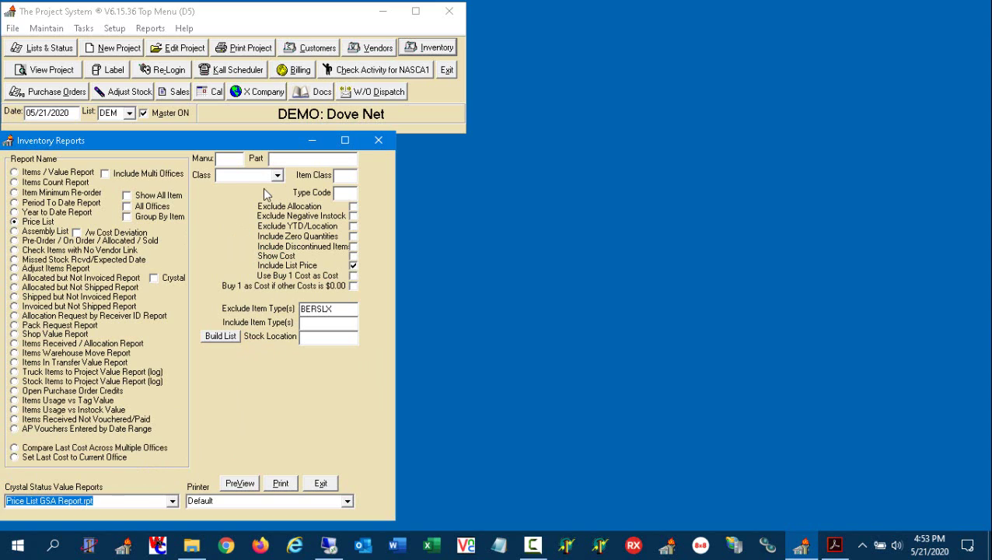
- Limit the price list to manufacturer 3M and preview it
{"action": "left_click", "coordinate": [233, 159]}
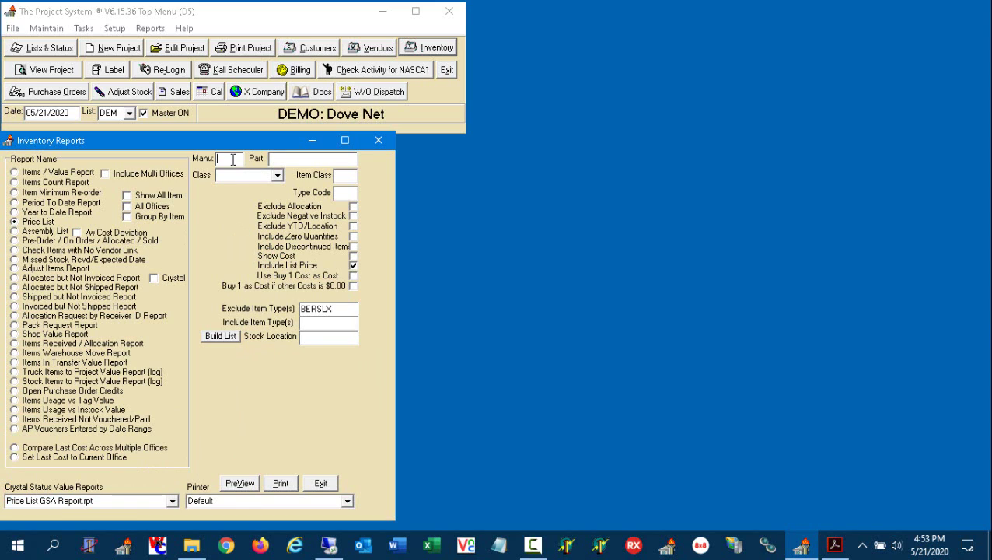
{"action": "type", "text": "3M"}
{"action": "left_click", "coordinate": [243, 484]}
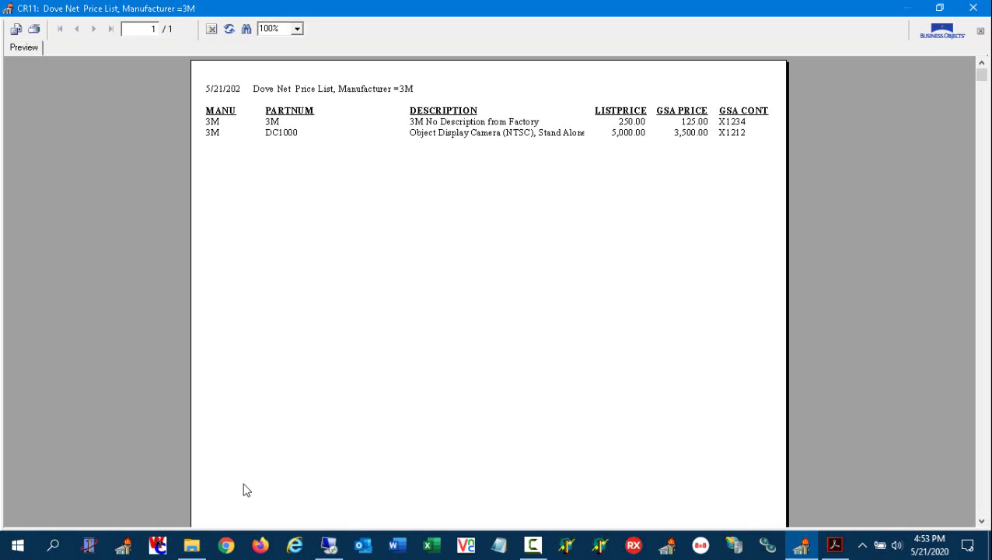
- Examine the list price, GSA price and GSA contract of the 3M part, and close the preview and the inventory reports
{"action": "left_click", "coordinate": [633, 124]}
{"action": "left_click", "coordinate": [689, 130]}
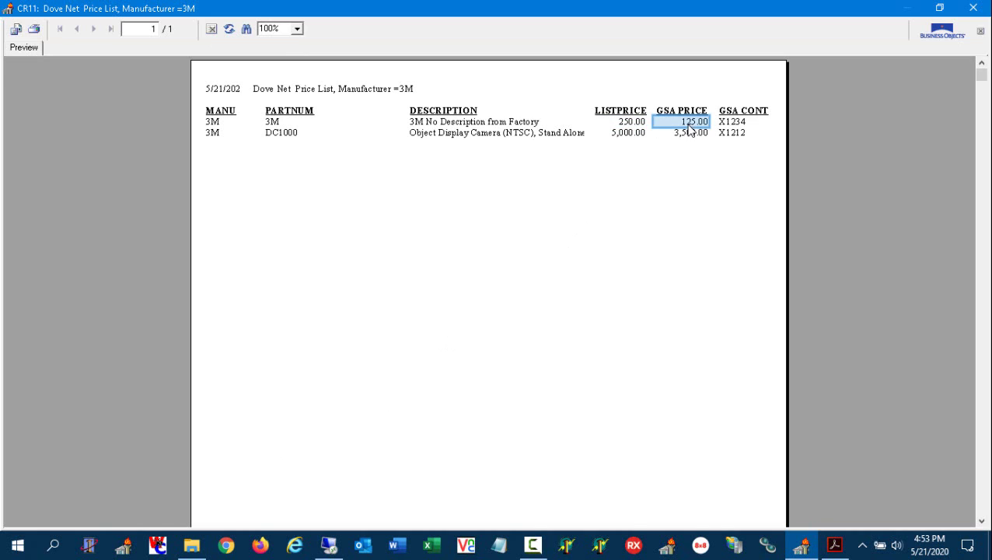
{"action": "left_click", "coordinate": [741, 130]}
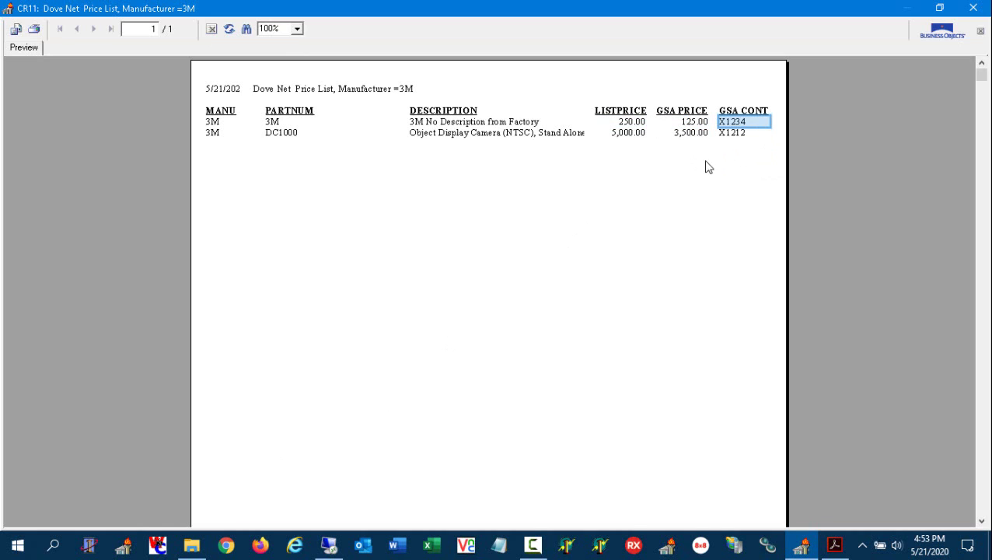
{"action": "left_click", "coordinate": [974, 7]}
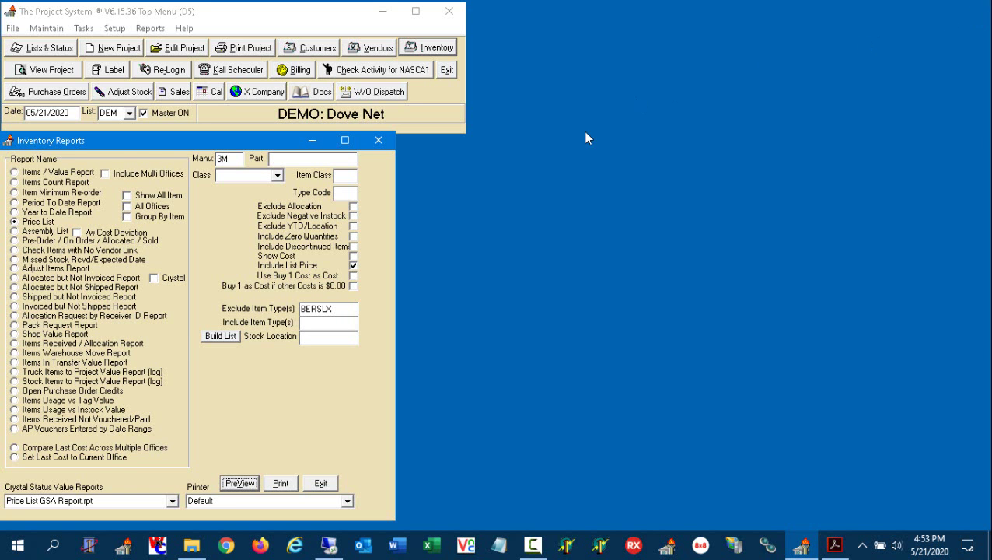
{"action": "left_click", "coordinate": [379, 140]}
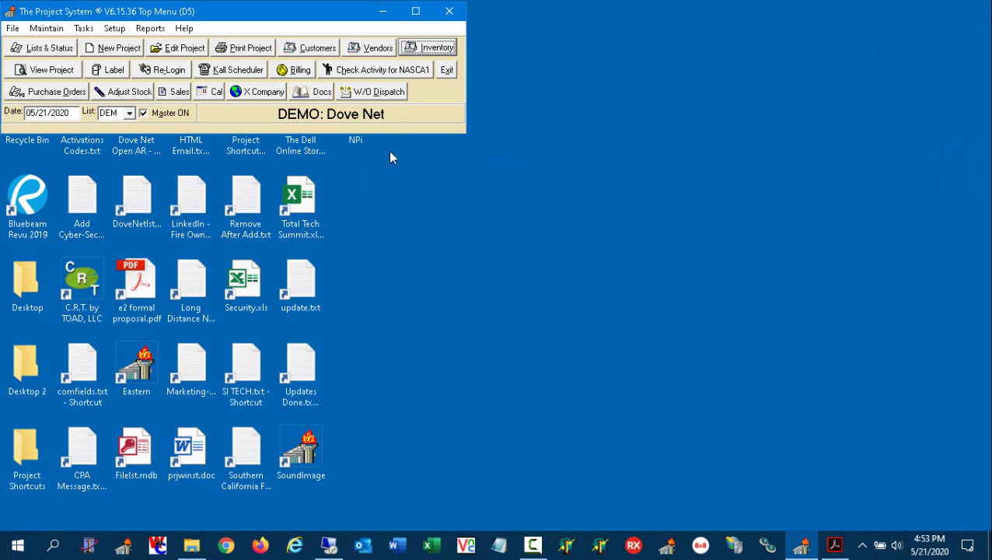
- View the billing Sales Log Report restricted to GSA sales, in its Crystal version with GSAReport.rpt
{"action": "left_click", "coordinate": [300, 71]}
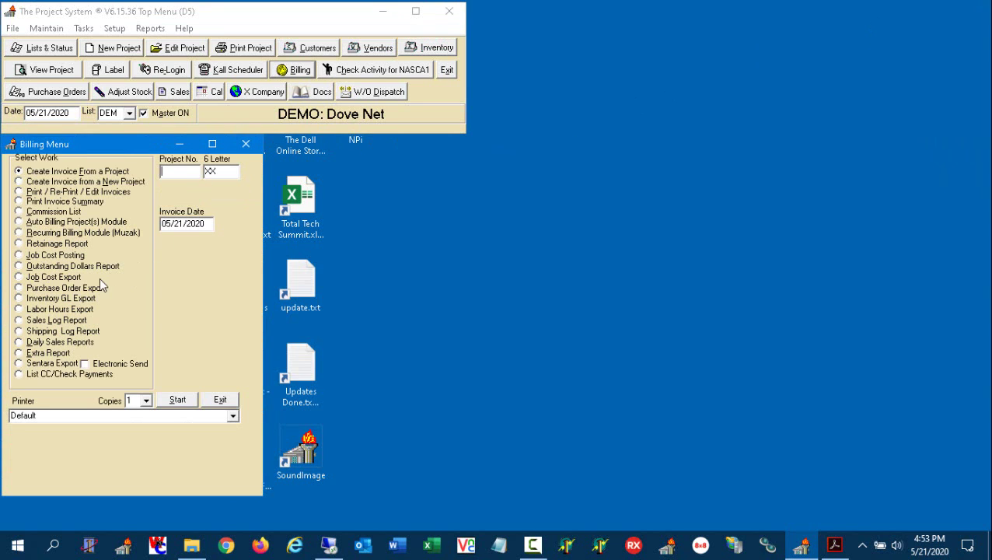
{"action": "left_click", "coordinate": [44, 321]}
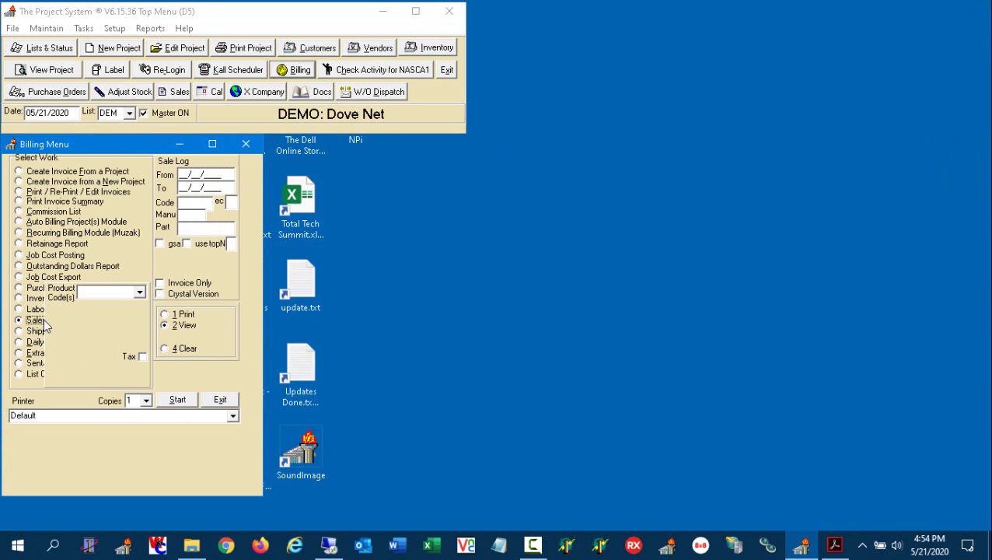
{"action": "left_click", "coordinate": [167, 245]}
{"action": "left_click", "coordinate": [210, 294]}
{"action": "left_click", "coordinate": [233, 453]}
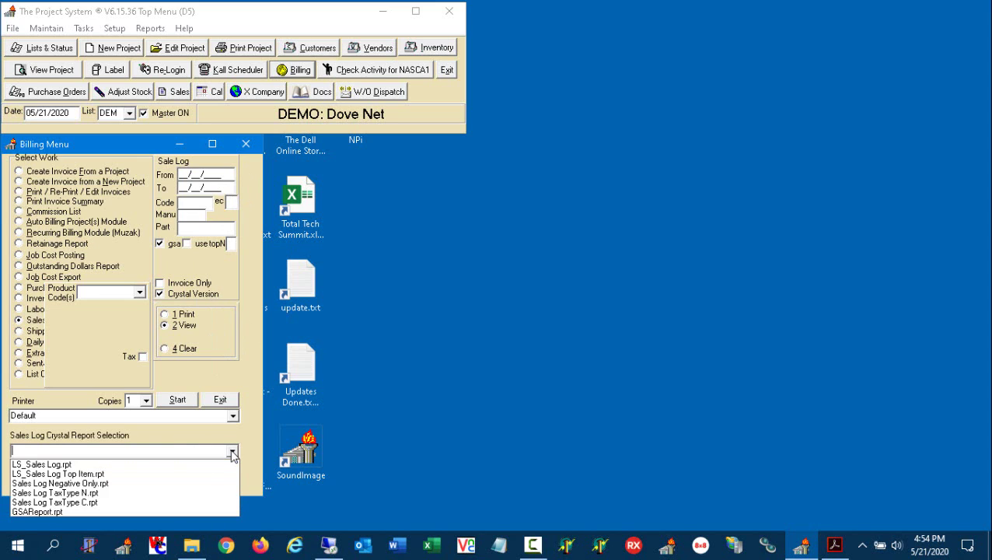
{"action": "left_click", "coordinate": [113, 511]}
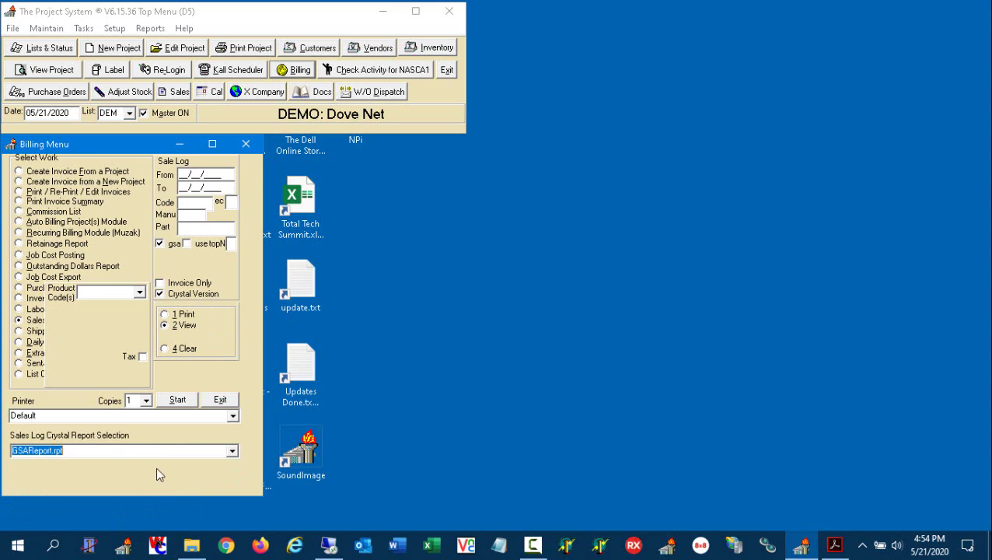
{"action": "left_click", "coordinate": [177, 400]}
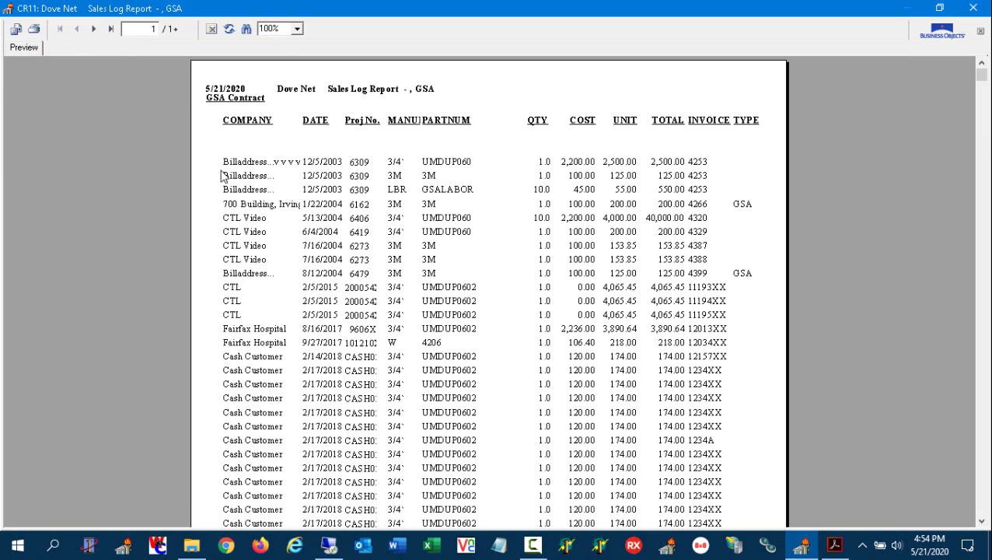
- Check the grand totals on the sales log report's last page, and switch to the Project Tracking System flowchart in Adobe Acrobat
{"action": "left_click", "coordinate": [111, 29]}
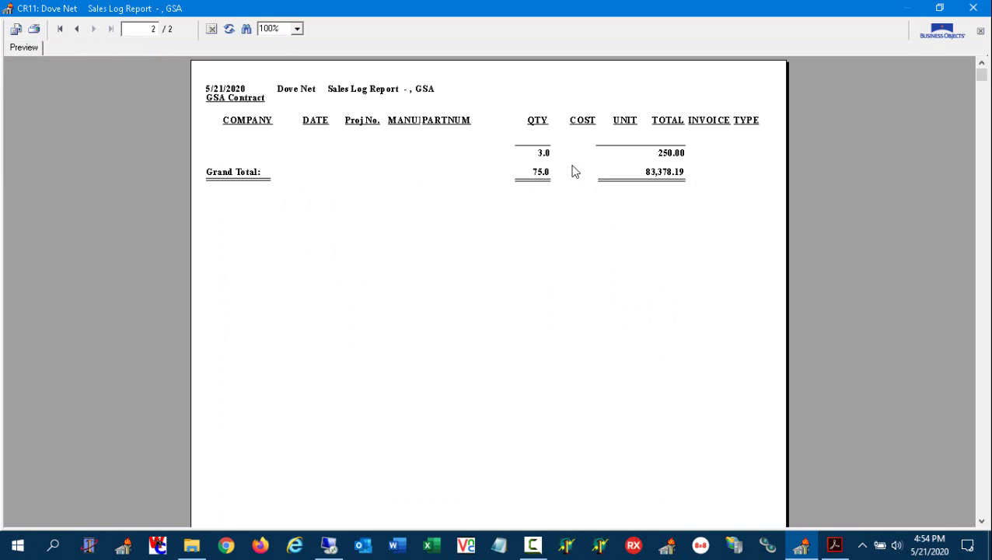
{"action": "left_click", "coordinate": [76, 28]}
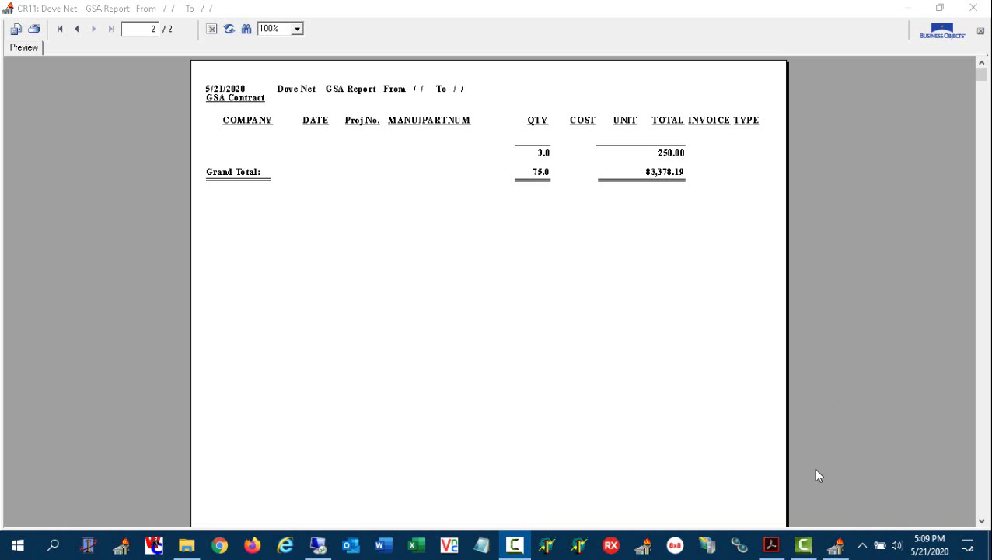
{"action": "left_click", "coordinate": [771, 544]}
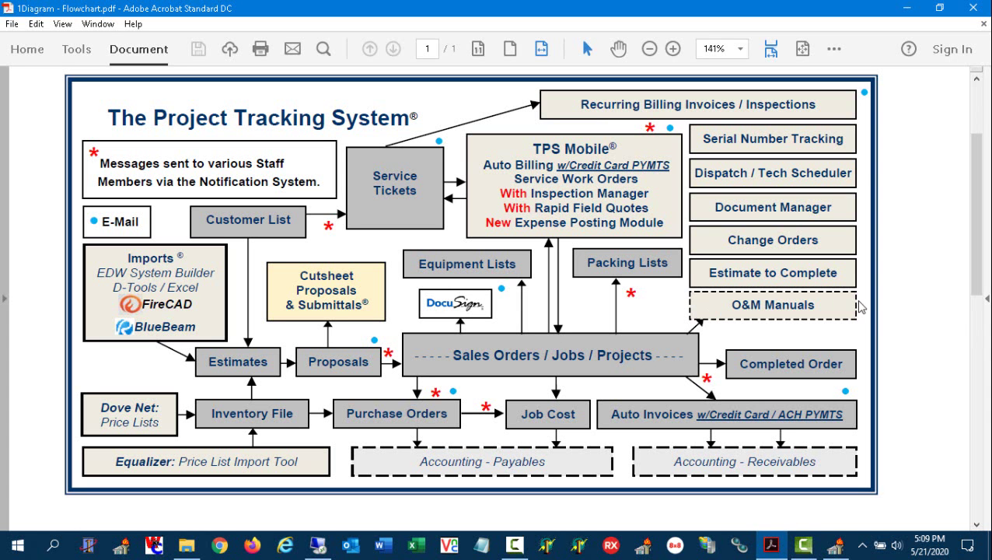